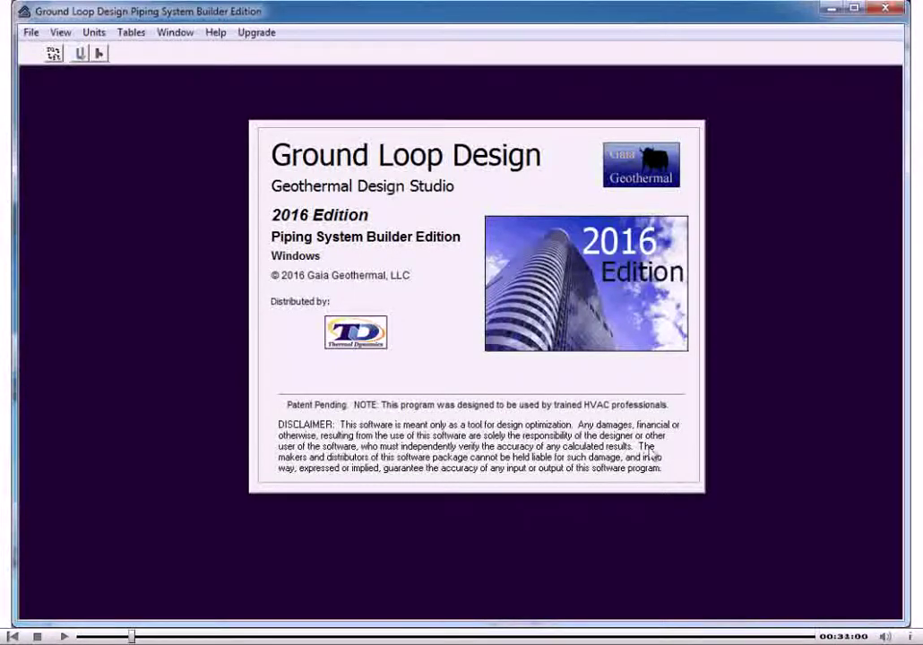
Step: Dismiss the splash screen, open a new Piping System Builder project and place its window in the workspace
left_click(643, 440)
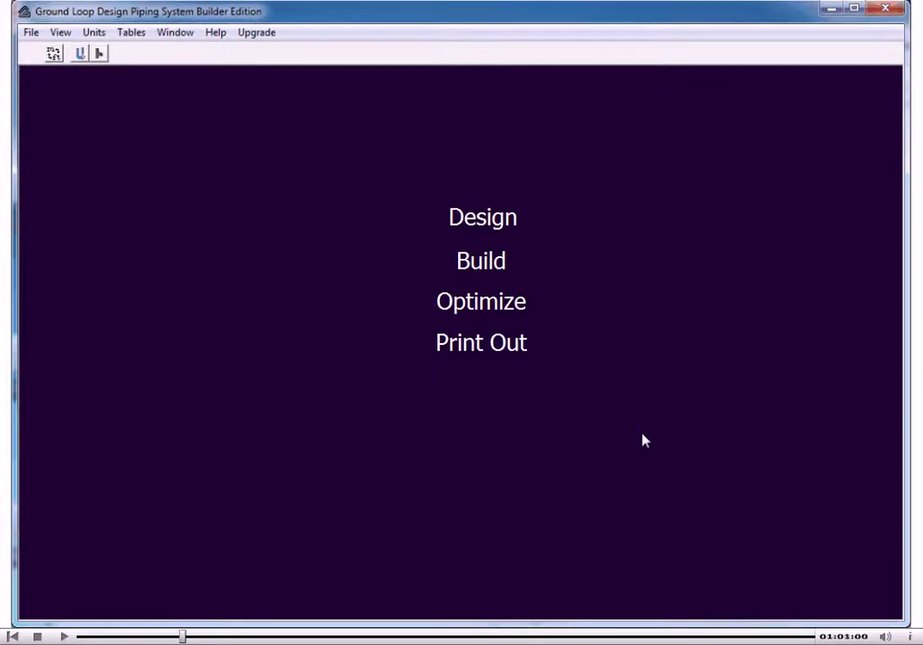
left_click(75, 54)
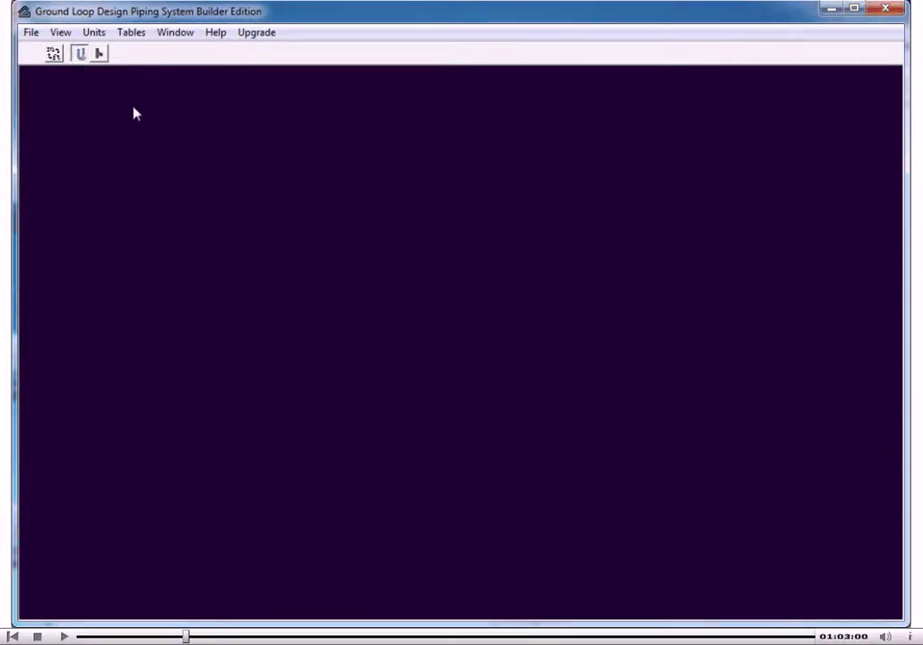
left_click_drag(230, 168, 206, 117)
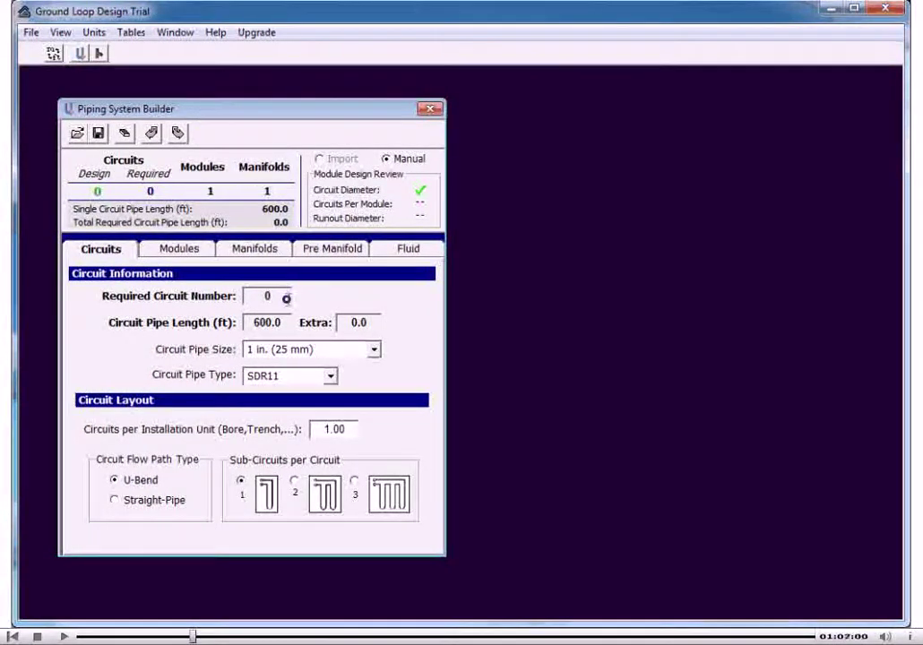
Step: Set the required circuit number to 24, the circuit pipe length to 700 ft and the circuit pipe size to 1 1/4 in. (32 mm)
double_click(260, 296)
type("24")
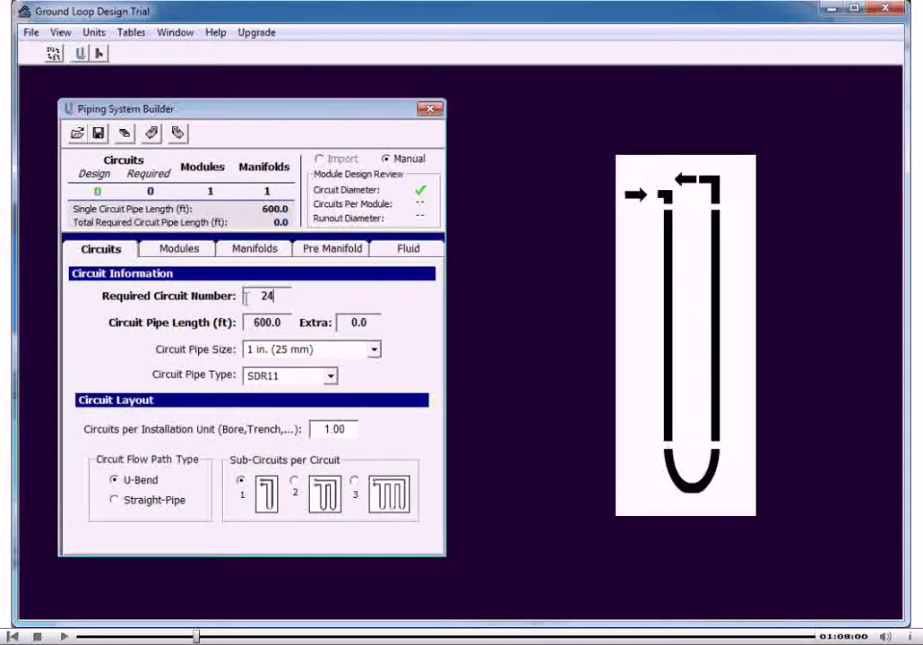
key("Tab")
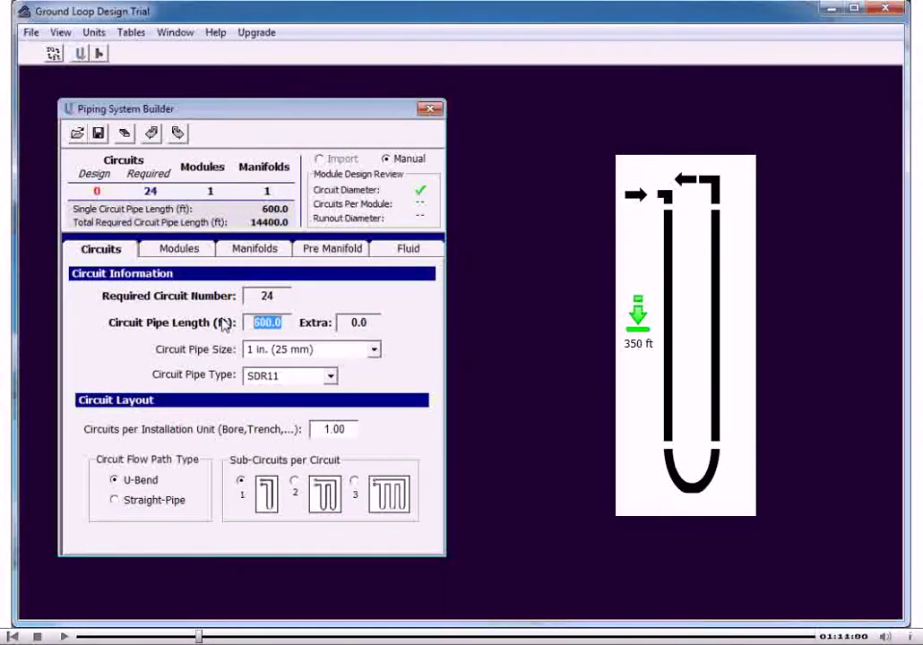
type("700")
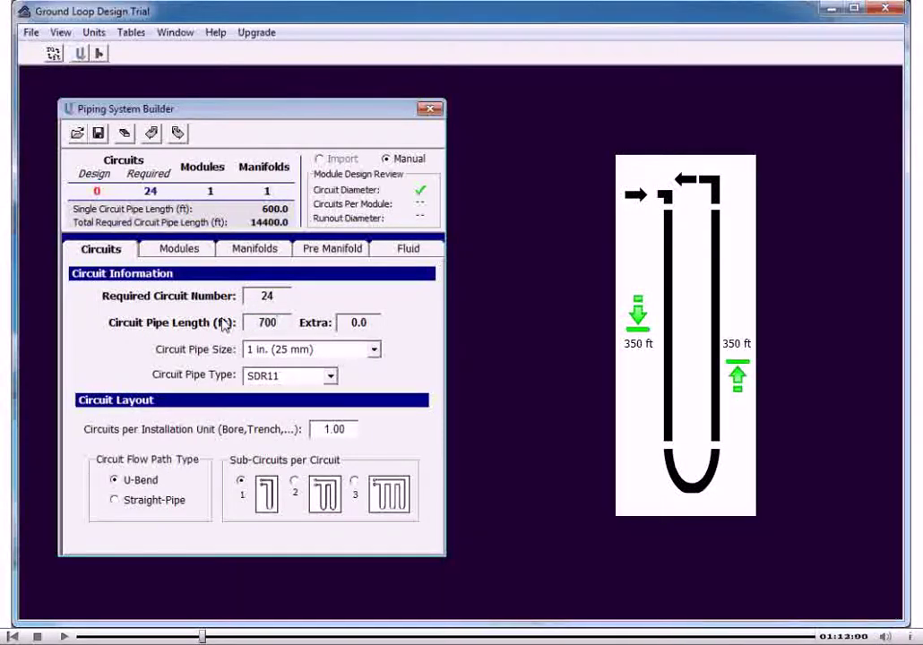
key("Tab")
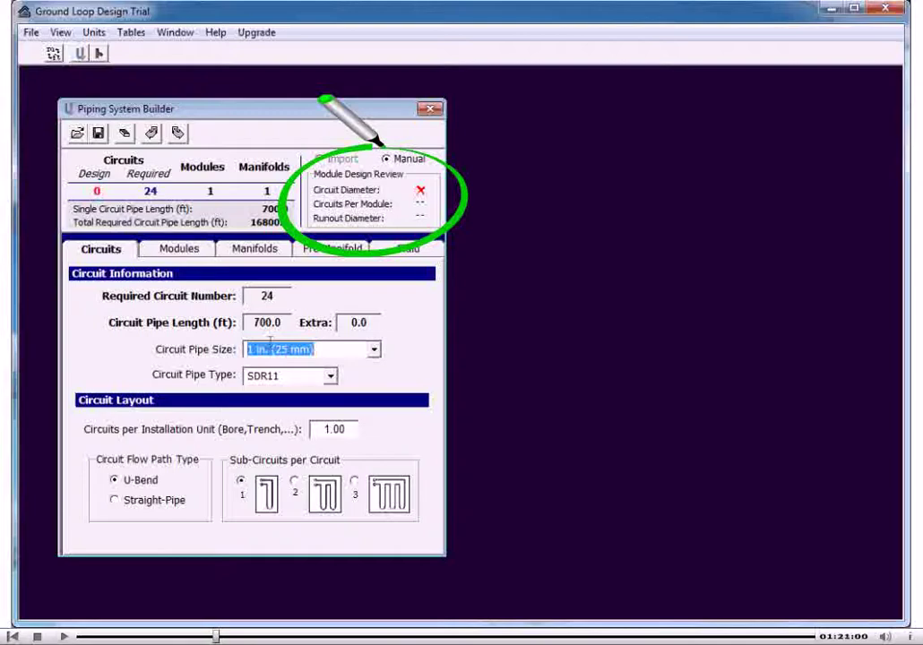
left_click(372, 350)
left_click(363, 382)
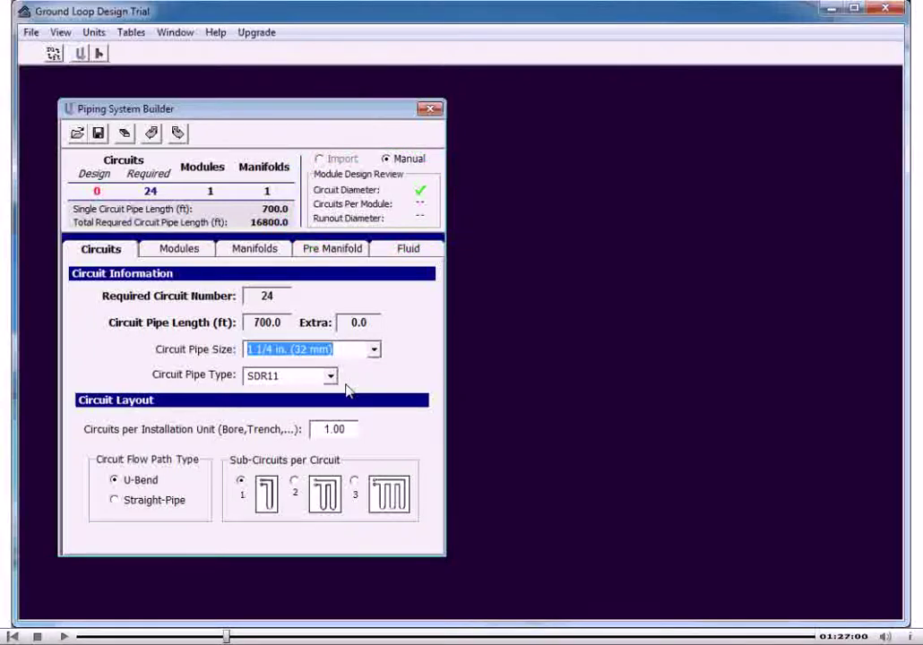
Step: Give Module 1 a total of 8 circuits with a circuit separation of 20 ft
left_click(186, 249)
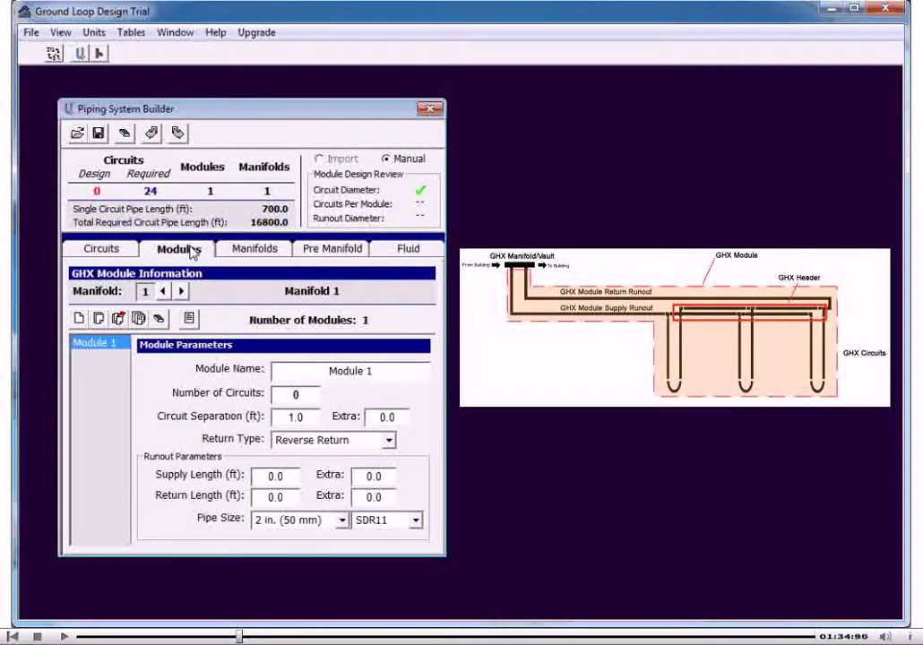
double_click(288, 394)
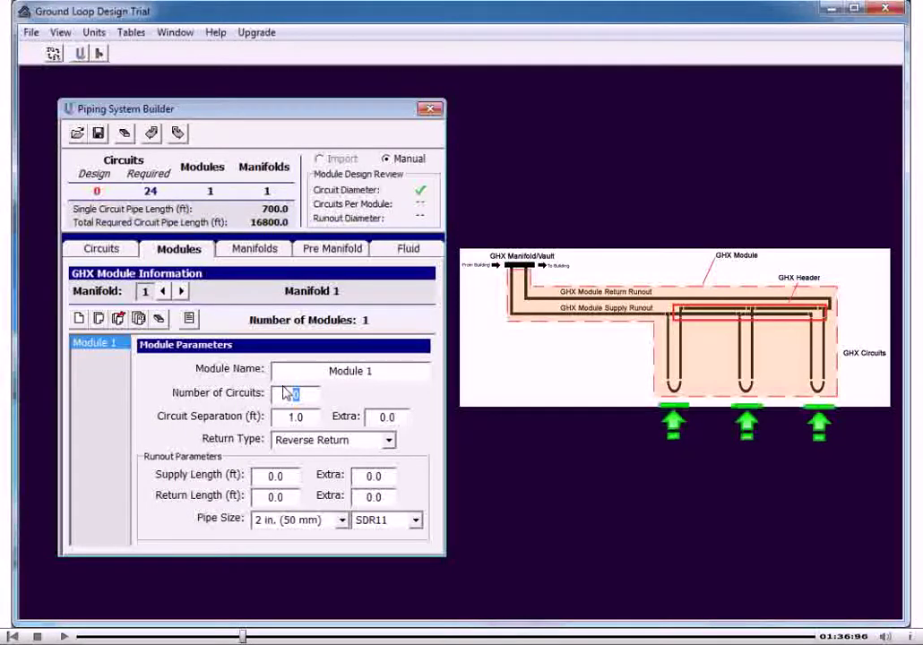
type("8")
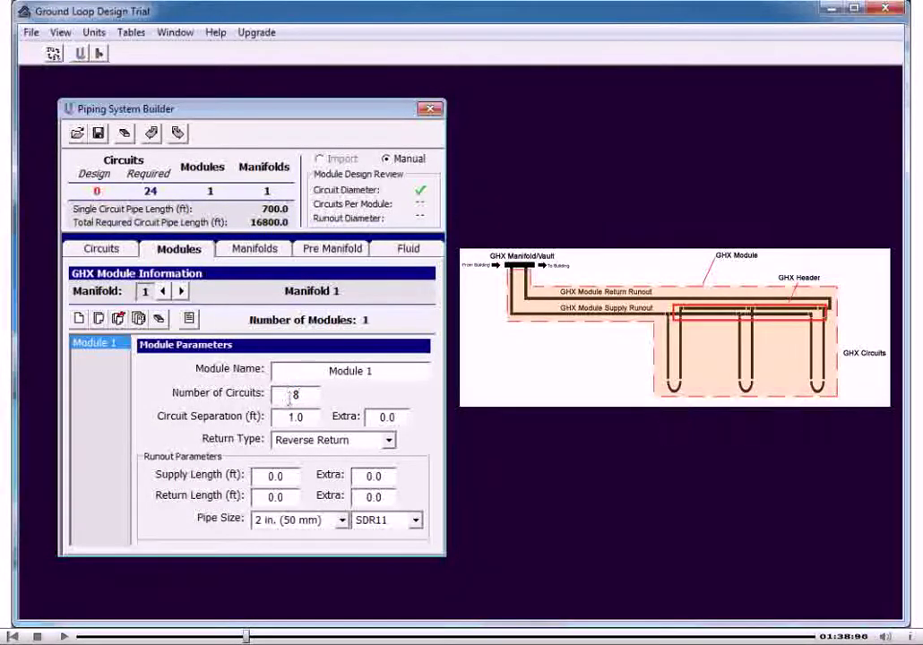
key("Tab")
type("20")
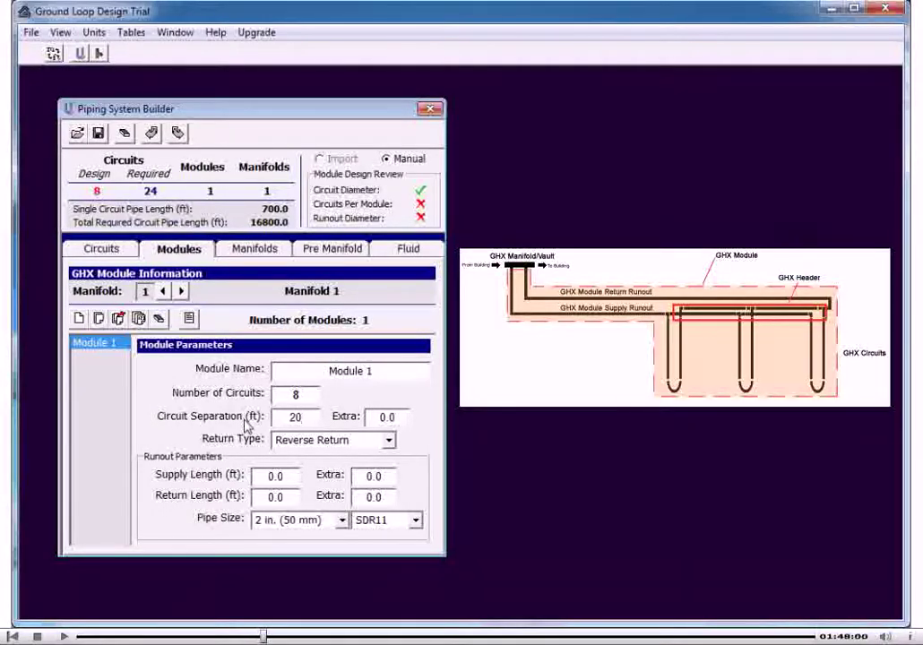
Step: Set Module 1's runout to 100 ft supply length and 120 ft return length, using 3 in. (80 mm) SDR13.5 pipe
left_click_drag(291, 479, 220, 477)
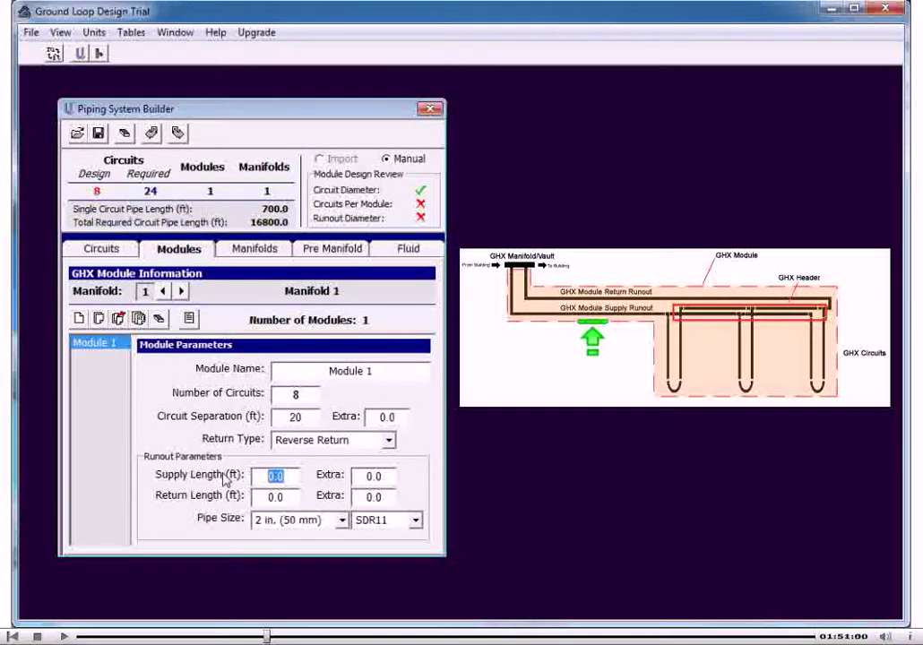
type("100")
left_click_drag(287, 497, 231, 494)
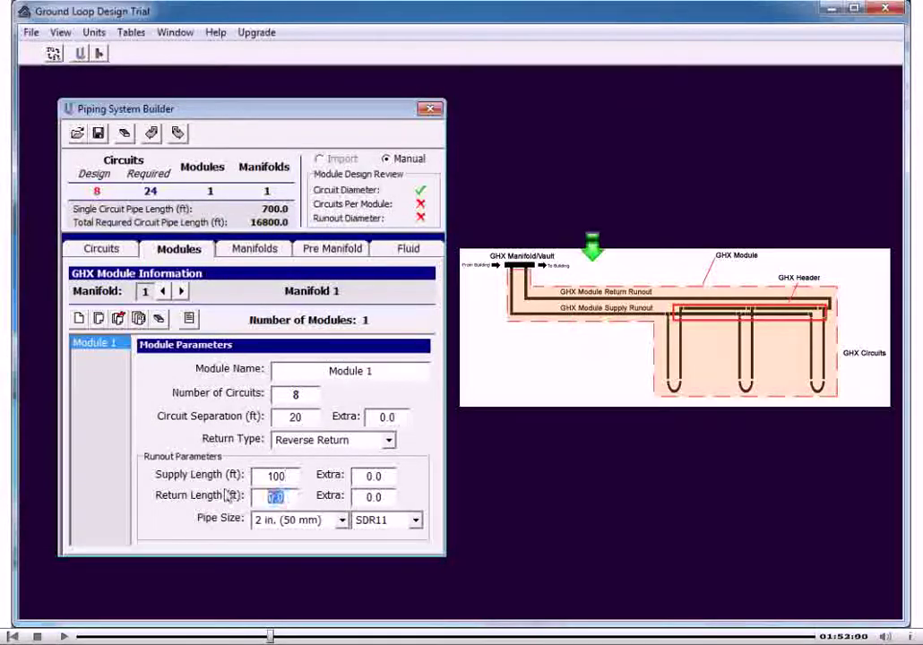
type("120")
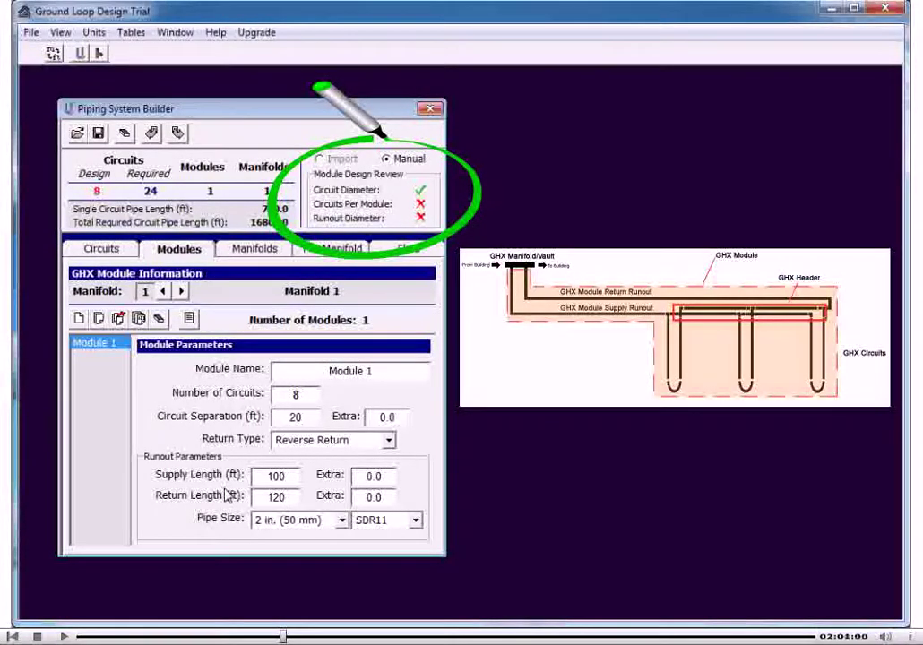
left_click(345, 523)
left_click(304, 570)
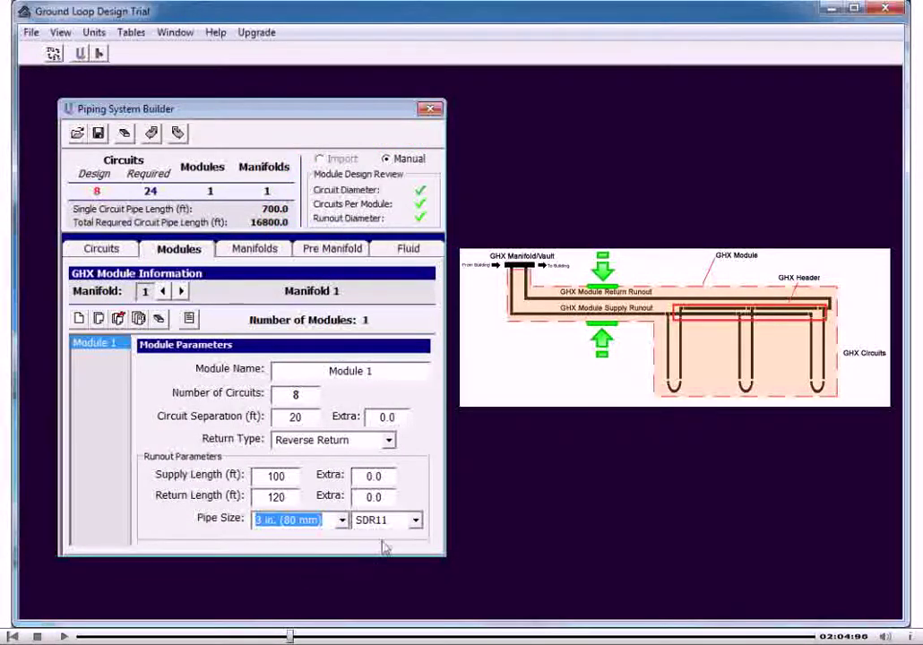
left_click(415, 520)
left_click(395, 565)
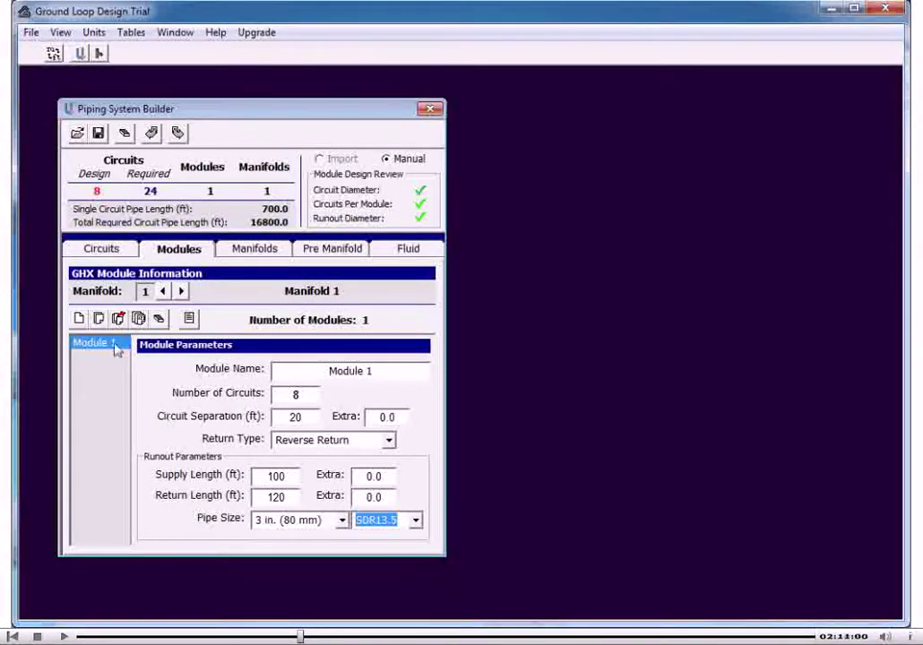
Step: Copy Module 1 twice, and set Module 2's runout supply length to 150 ft and return length to 170 ft
left_click(99, 318)
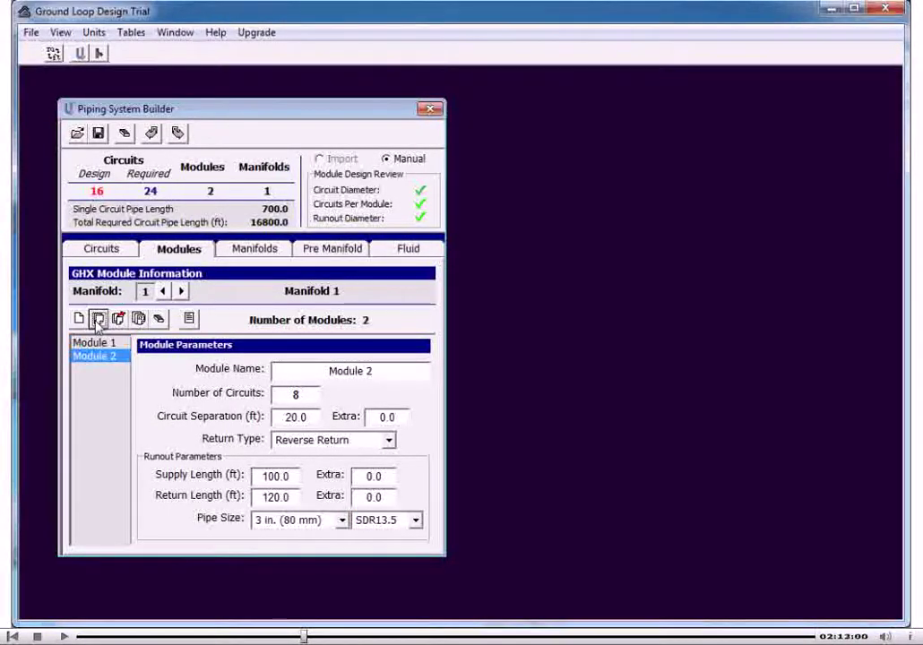
left_click(99, 319)
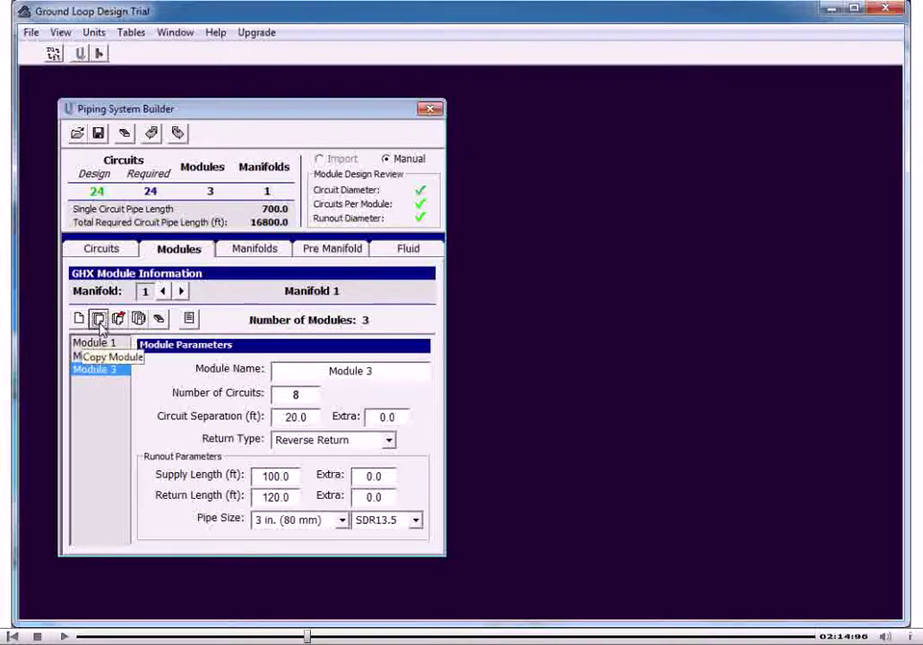
left_click(99, 356)
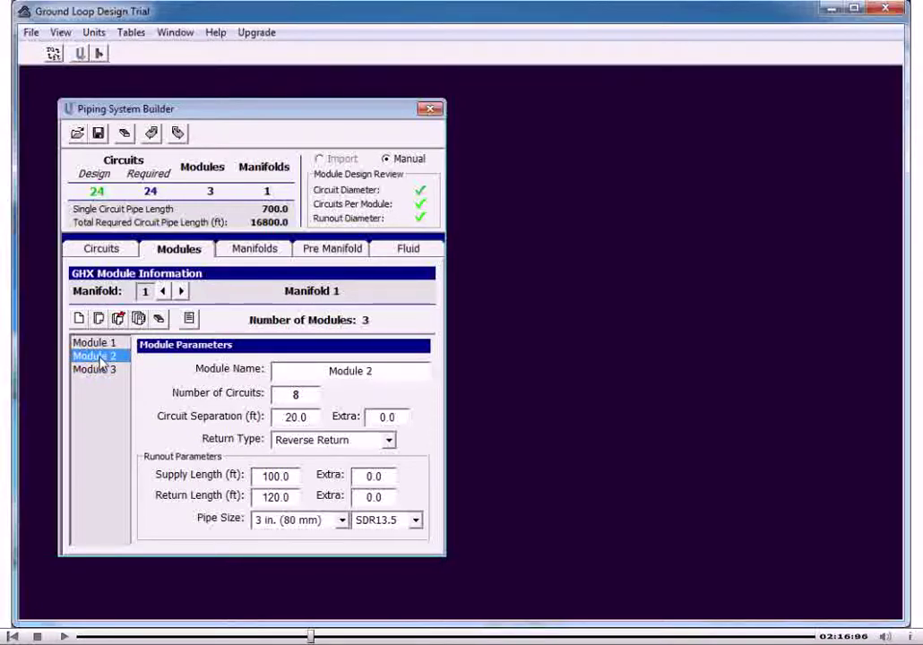
left_click(270, 476)
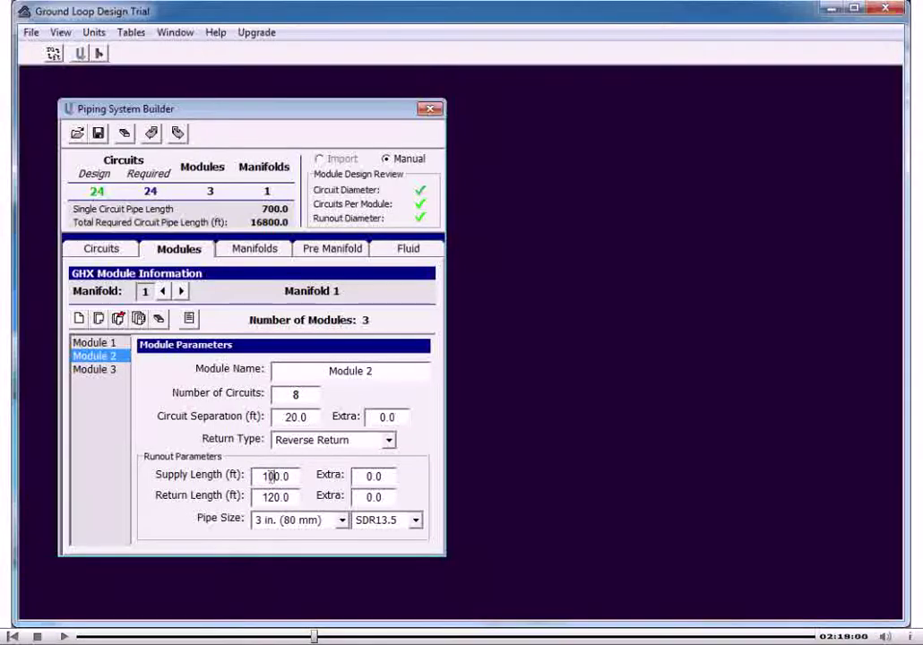
key("BackSpace")
type("5")
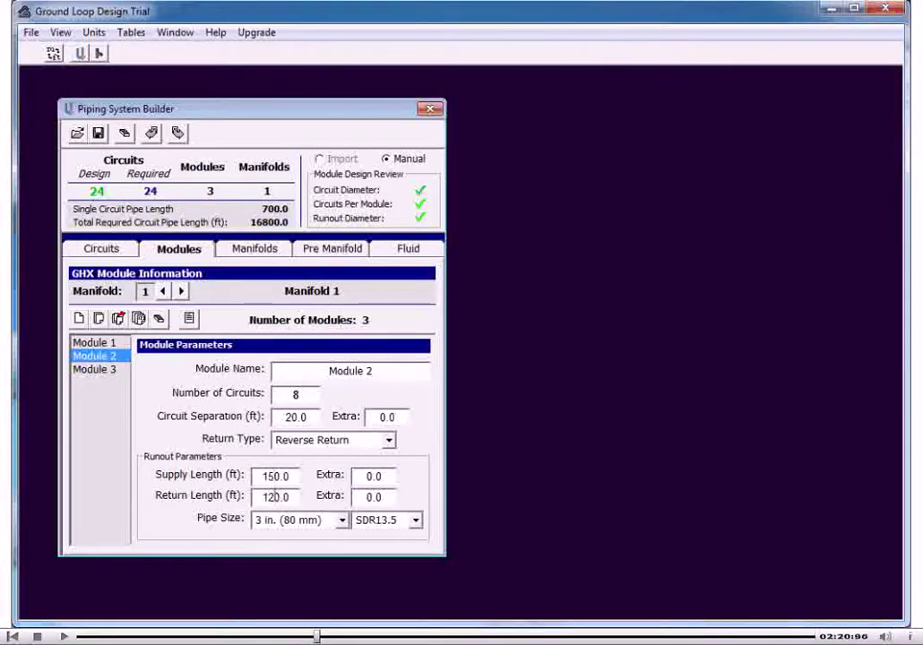
left_click(271, 497)
key("BackSpace")
type("7")
Step: Set Module 3's runout supply length to 200 ft and return length to 220 ft, and review the summary list of modules
left_click(95, 369)
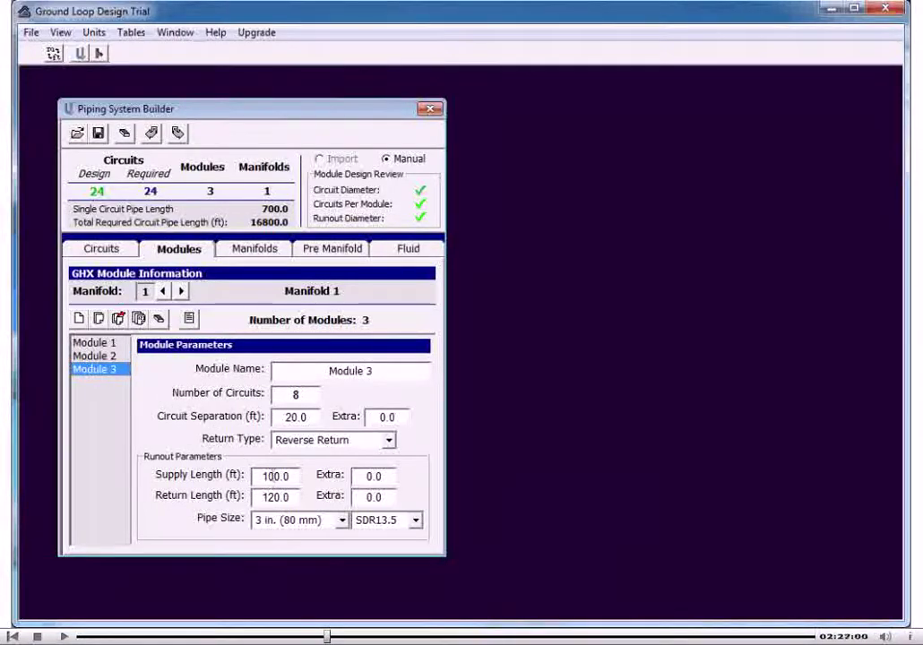
left_click_drag(262, 476, 261, 496)
type("2")
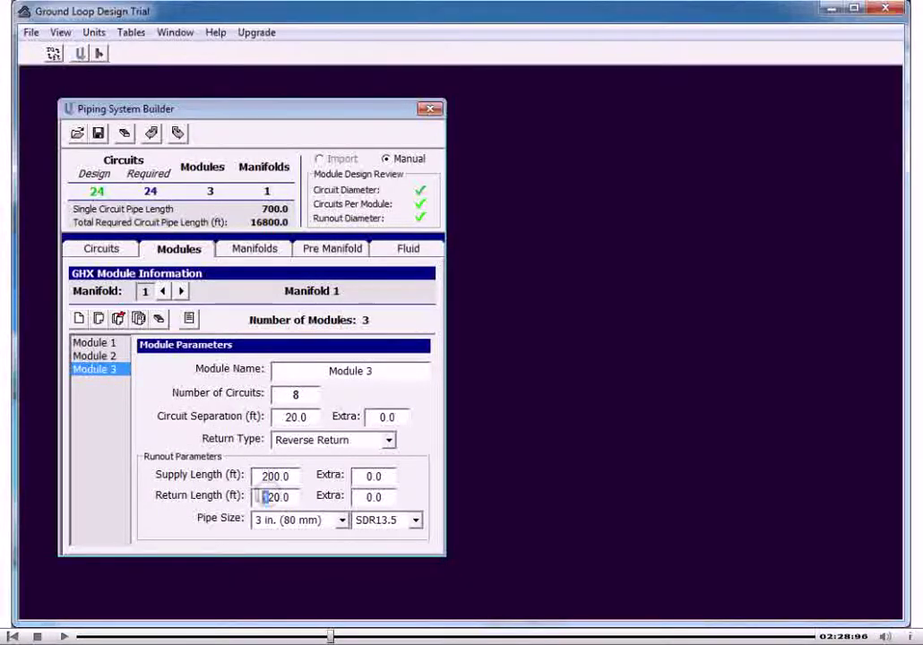
type("2")
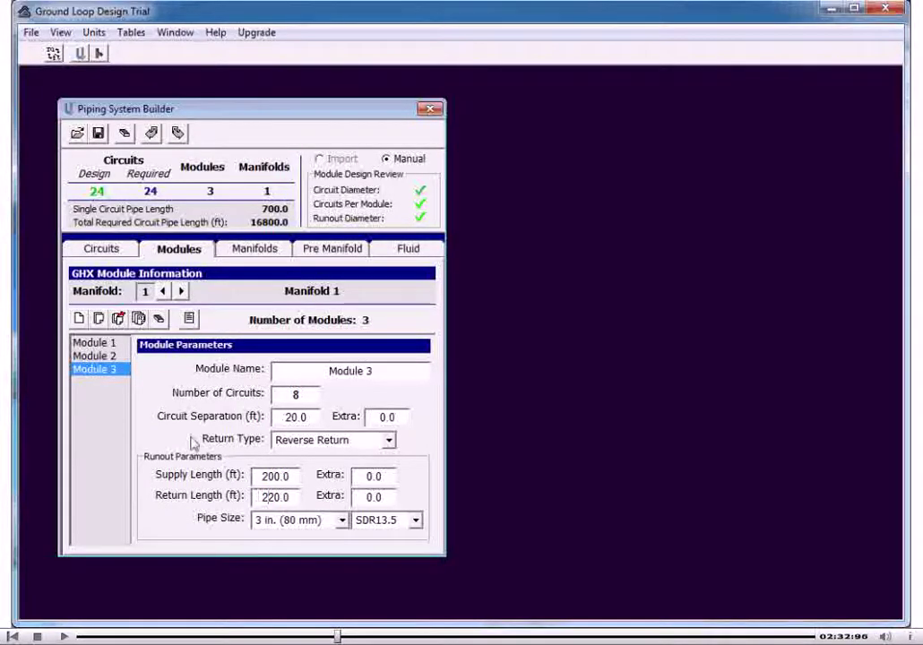
left_click(189, 318)
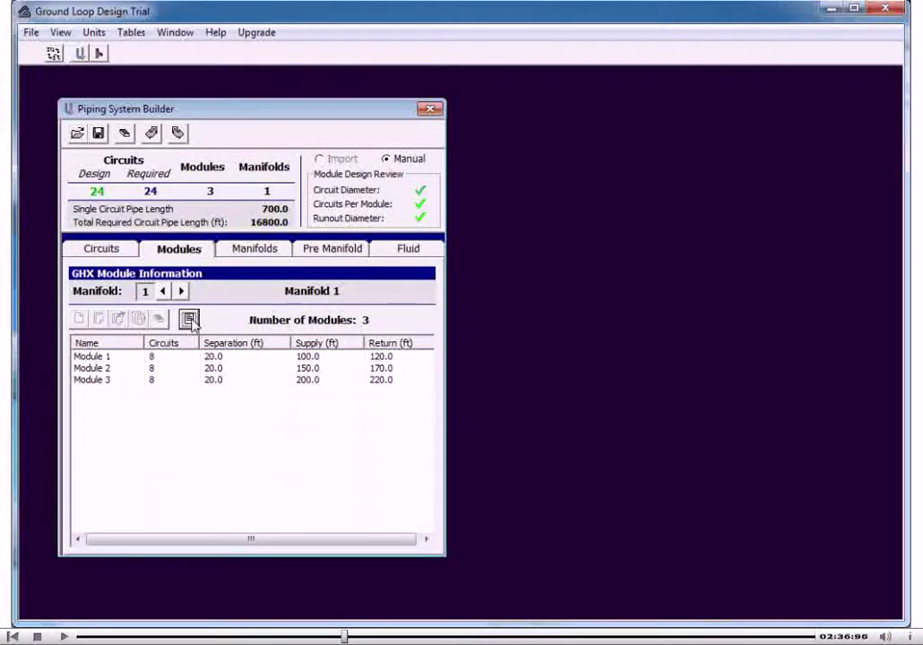
left_click(190, 320)
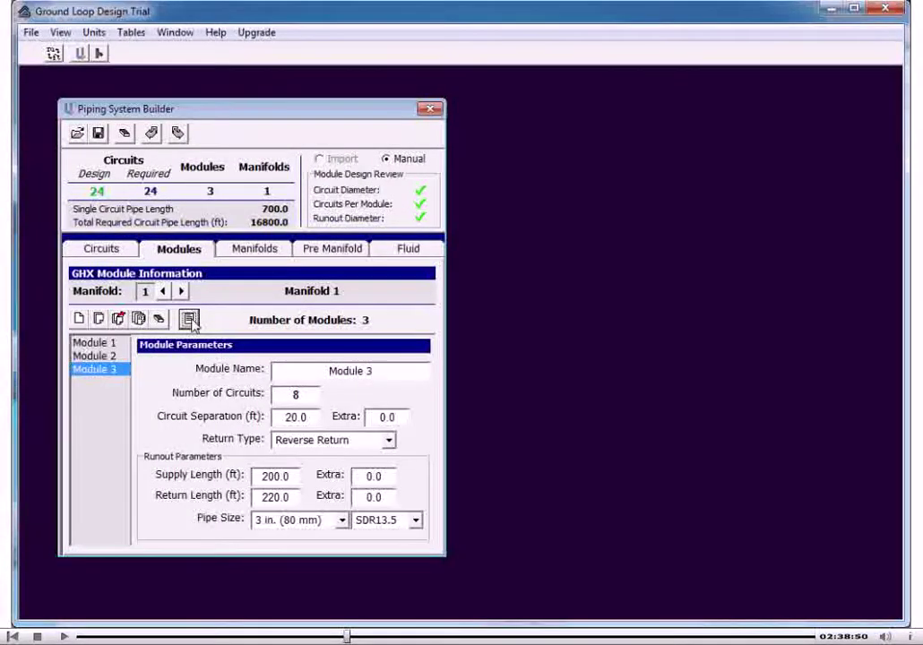
Step: Change the primary pipe type of Manifold 1 to SDR13.5
left_click(256, 250)
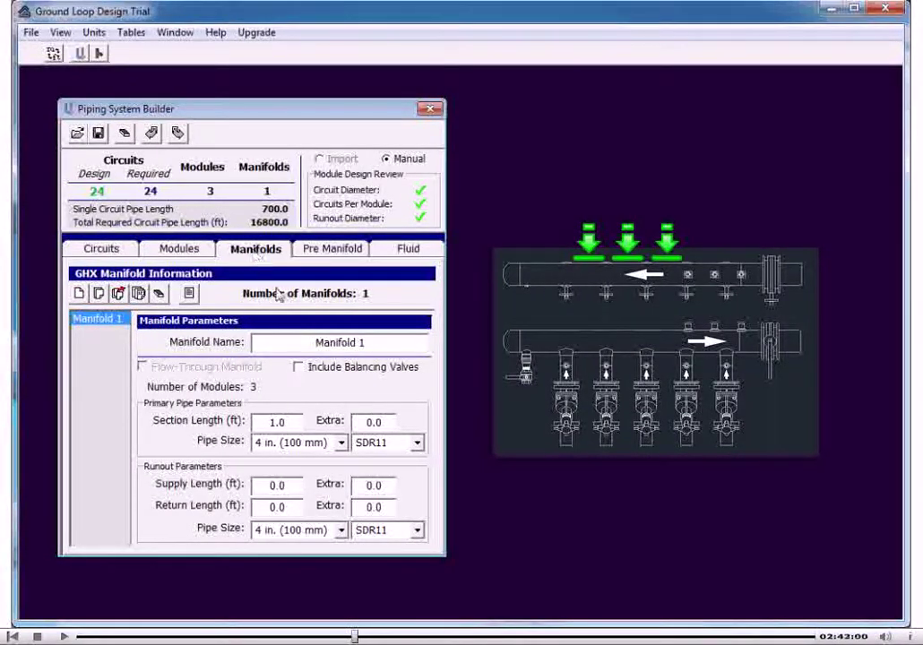
left_click_drag(285, 421, 261, 421)
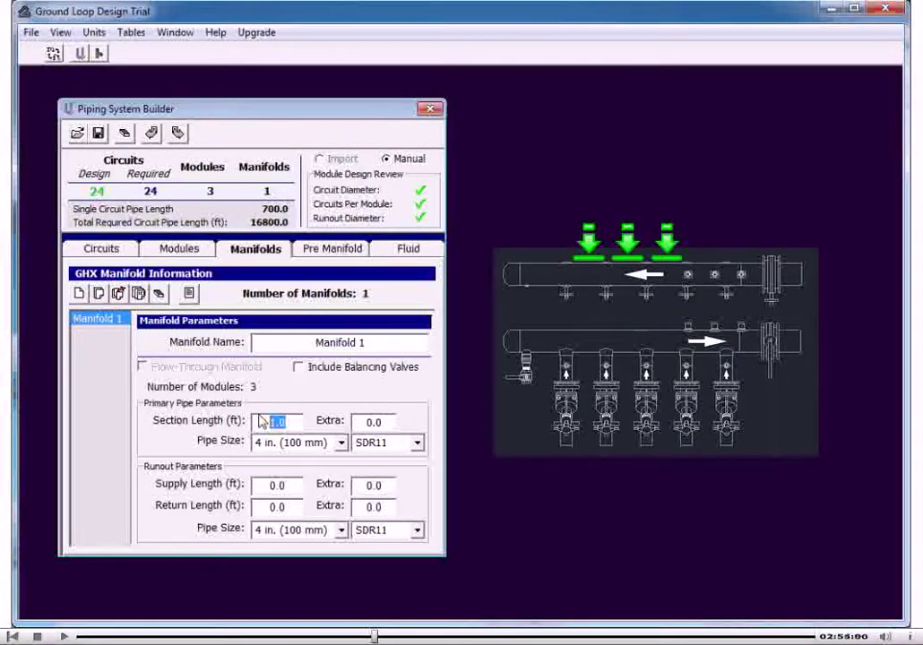
left_click(417, 443)
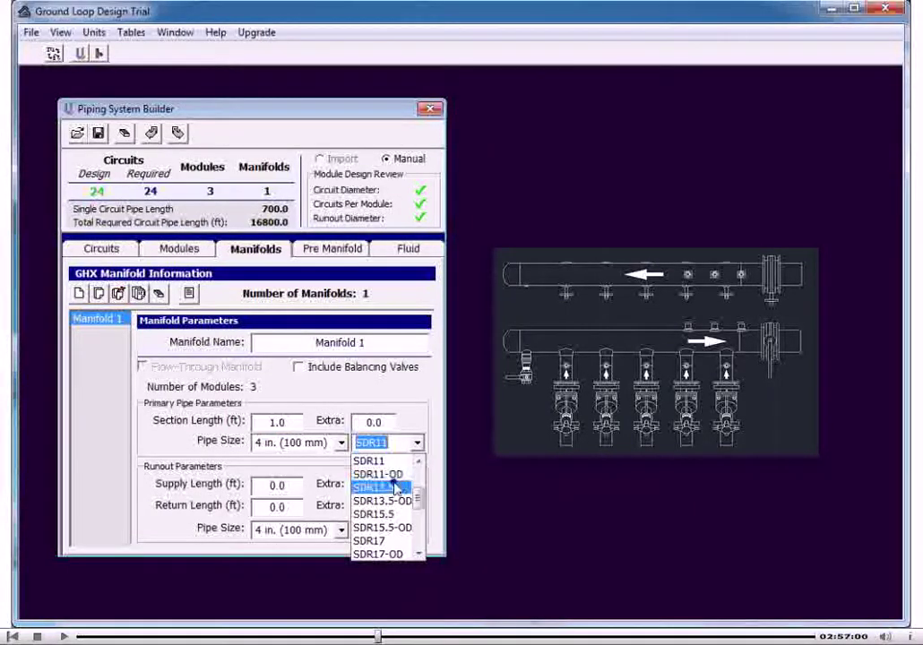
left_click(395, 488)
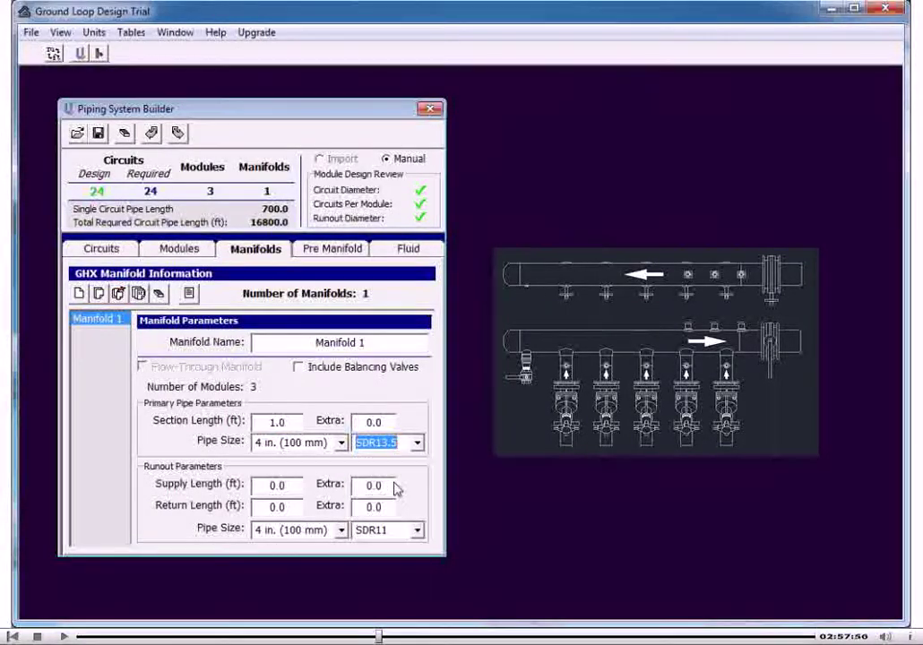
Step: Set Manifold 1's runout supply length to 50 ft, return length to 60 ft and pipe type to SDR13.5
left_click(269, 484)
type("5")
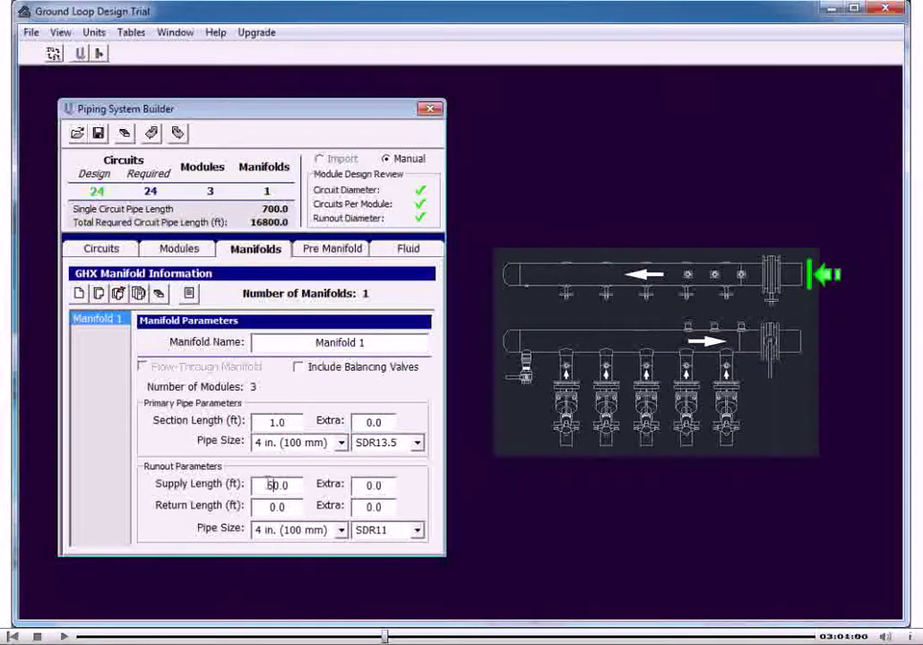
left_click(269, 507)
type("6")
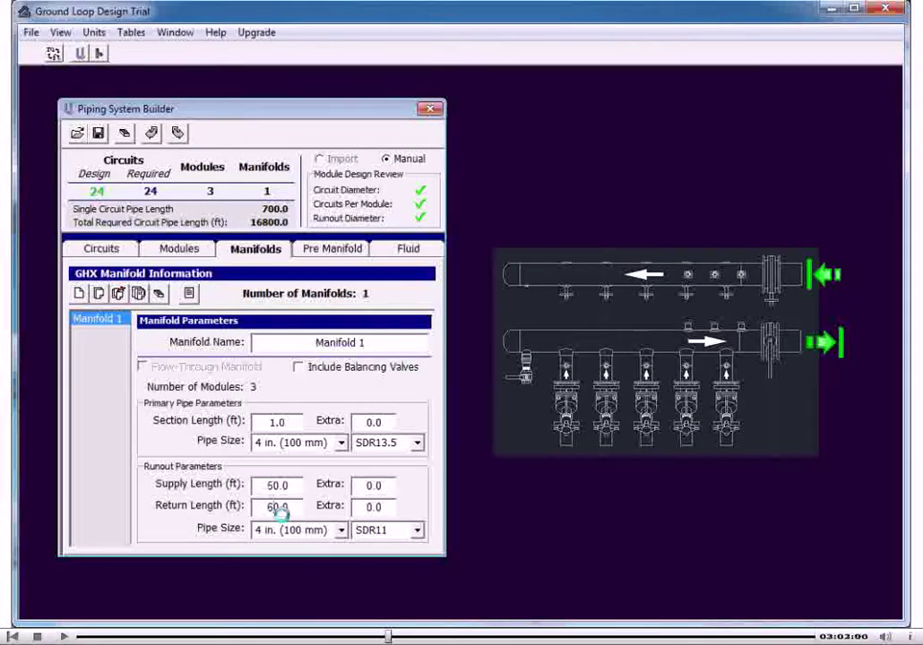
left_click(417, 530)
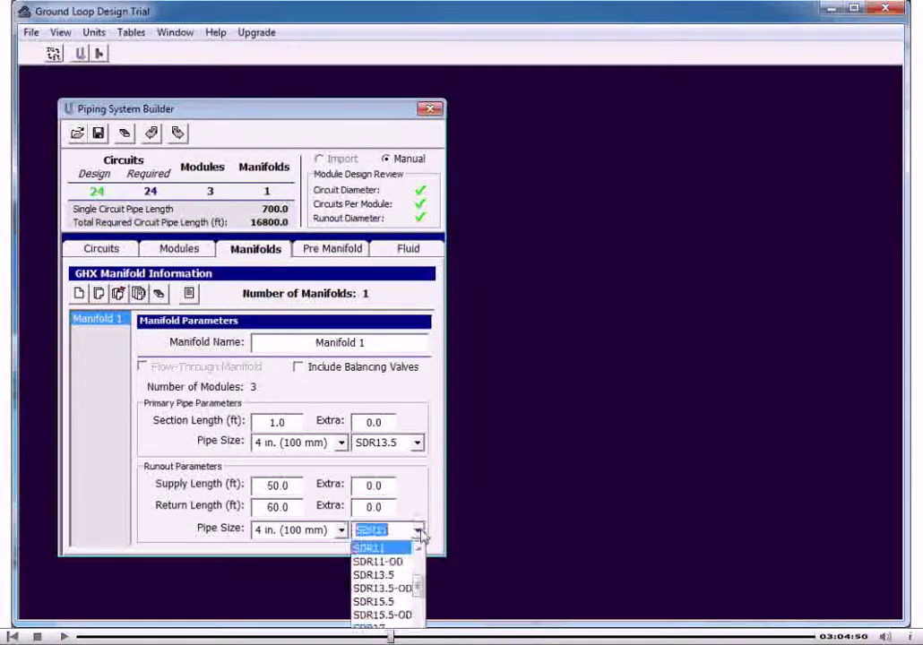
left_click(381, 574)
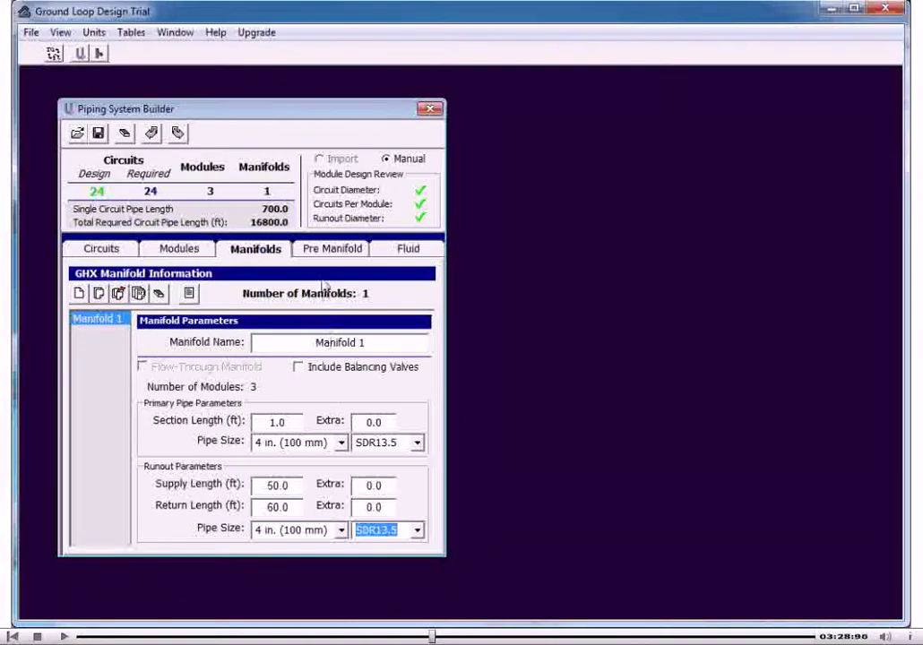
Step: Set the flow rate to 140 gpm and define the fluid as propylene glycol with a 15 °F freezing point and 25 °F design temperature
left_click(323, 252)
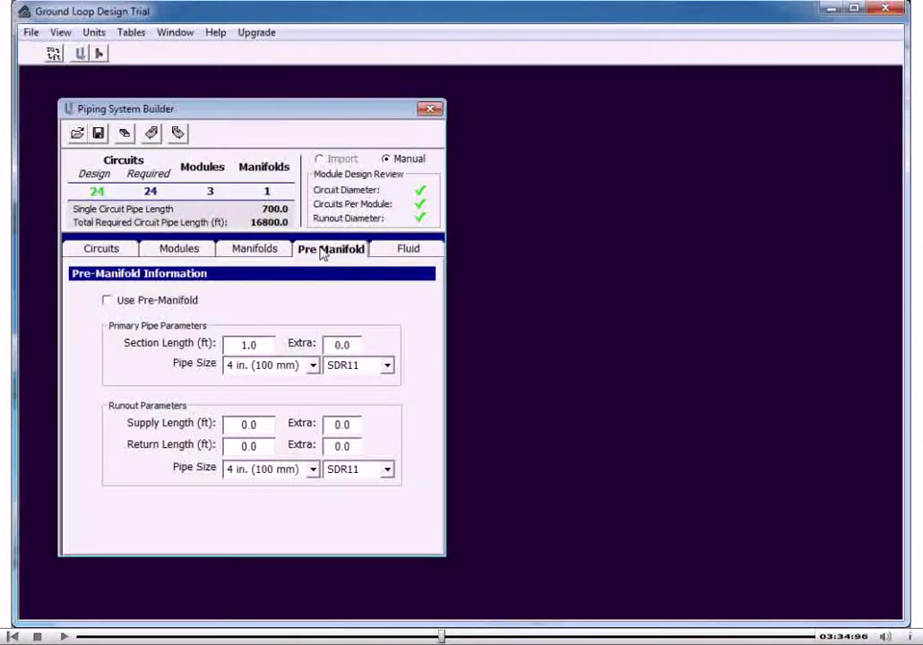
left_click(403, 255)
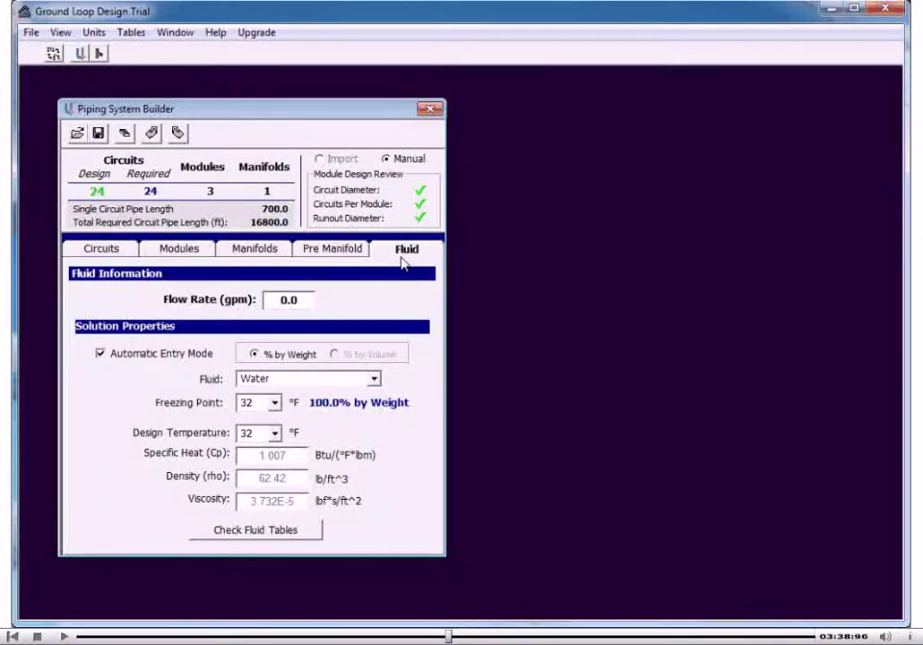
left_click(264, 302)
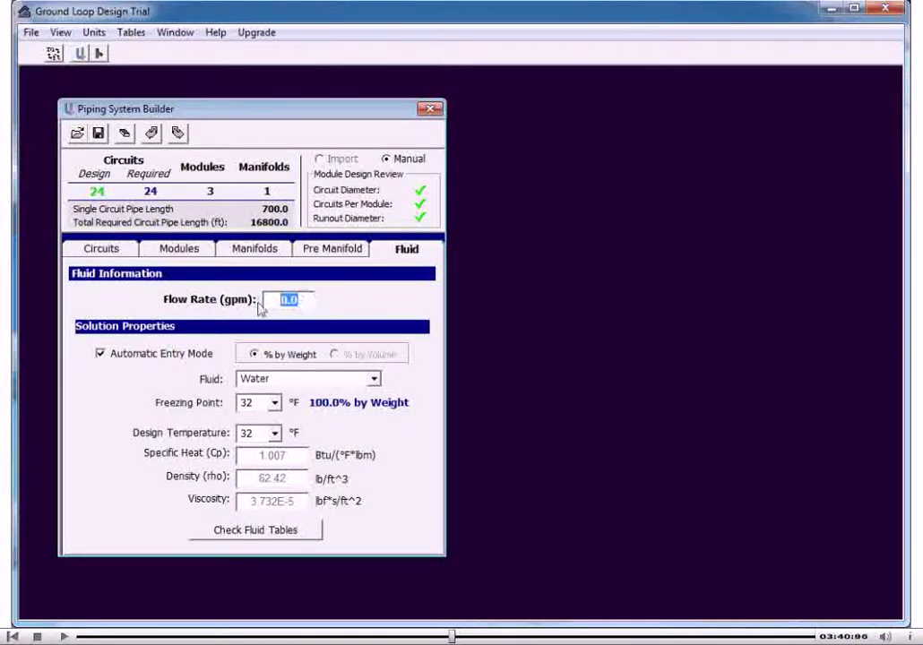
type("140")
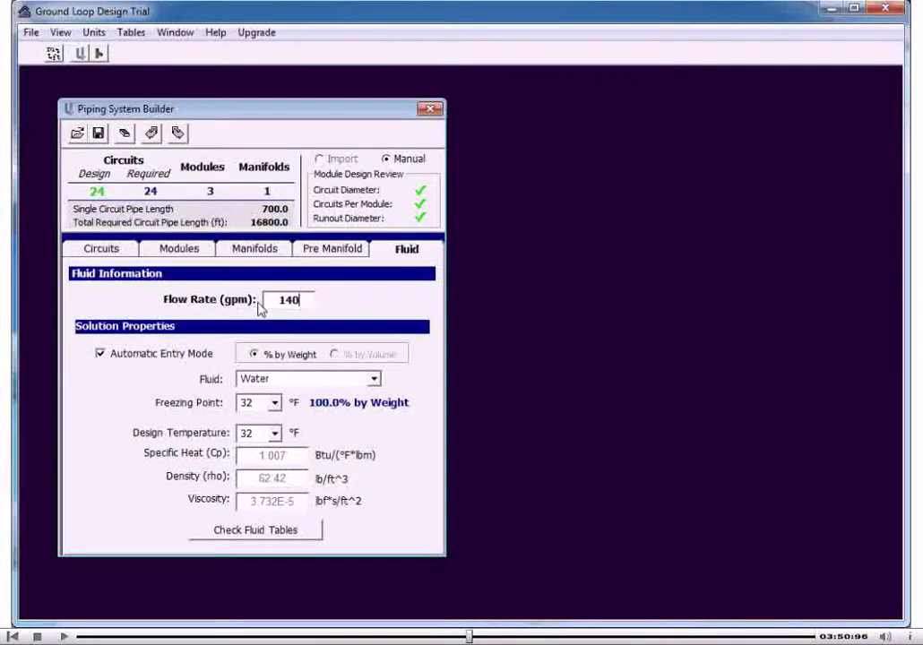
left_click(372, 379)
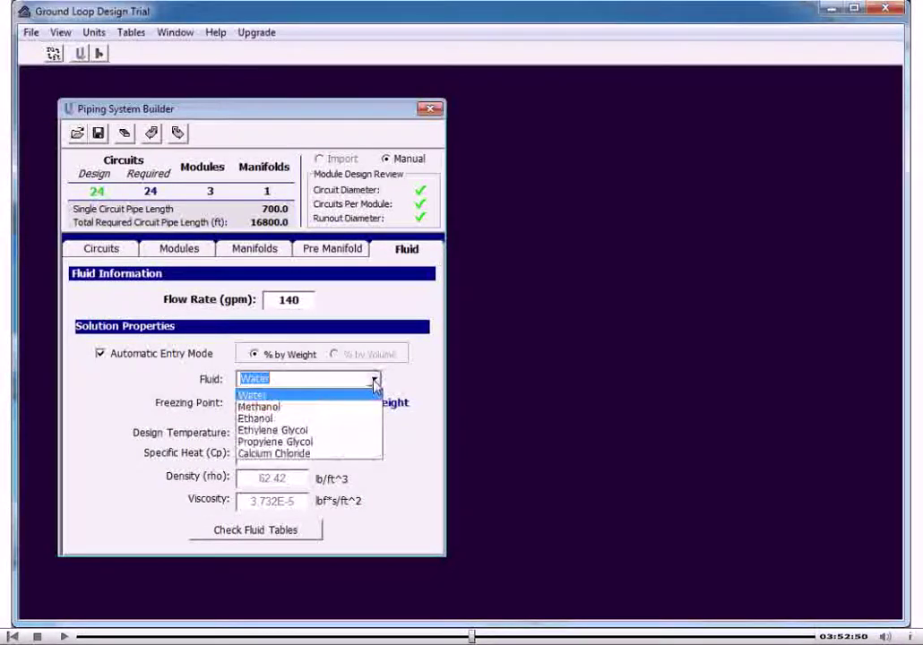
left_click(335, 444)
left_click(274, 403)
left_click(255, 475)
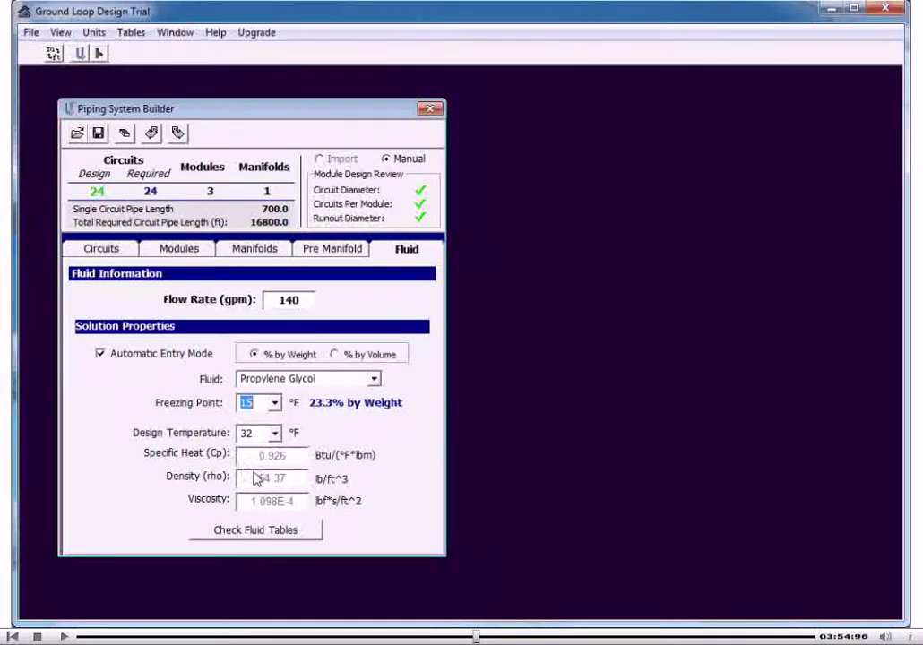
left_click(274, 433)
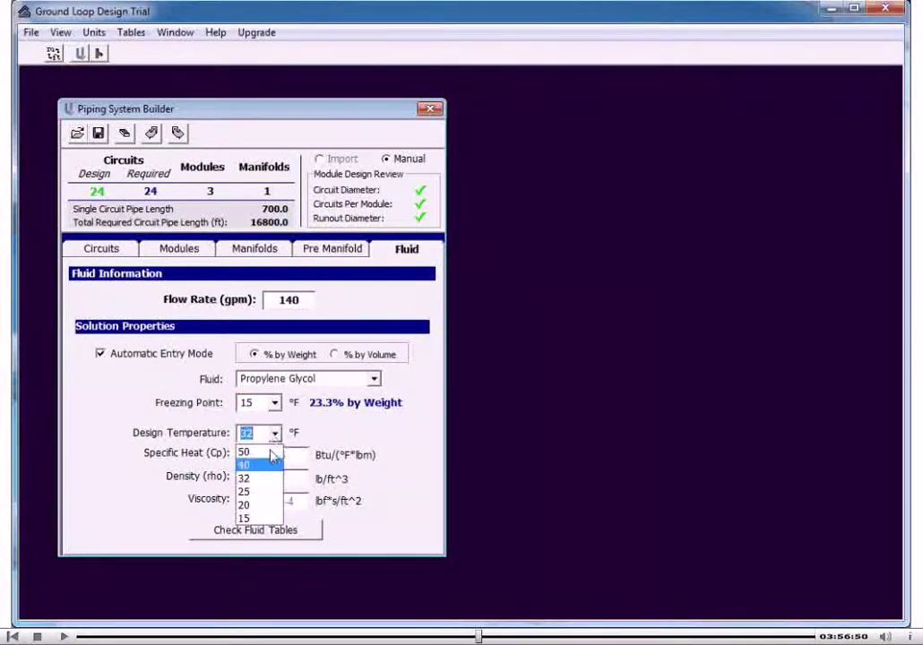
left_click(256, 494)
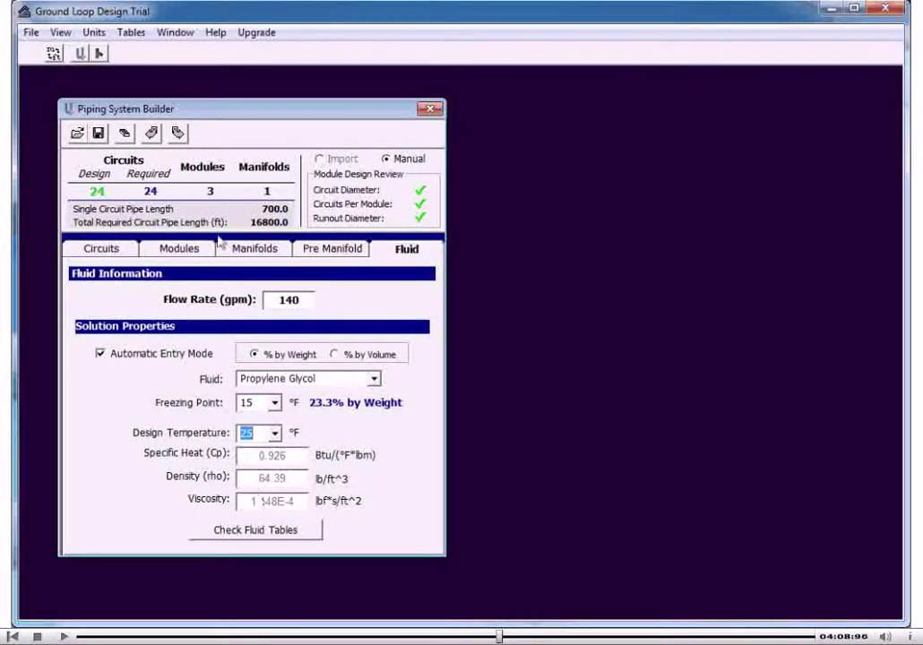
Step: Generate the Piping Module calculation from the manually built system and place its window beside the Piping System Builder
left_click(178, 132)
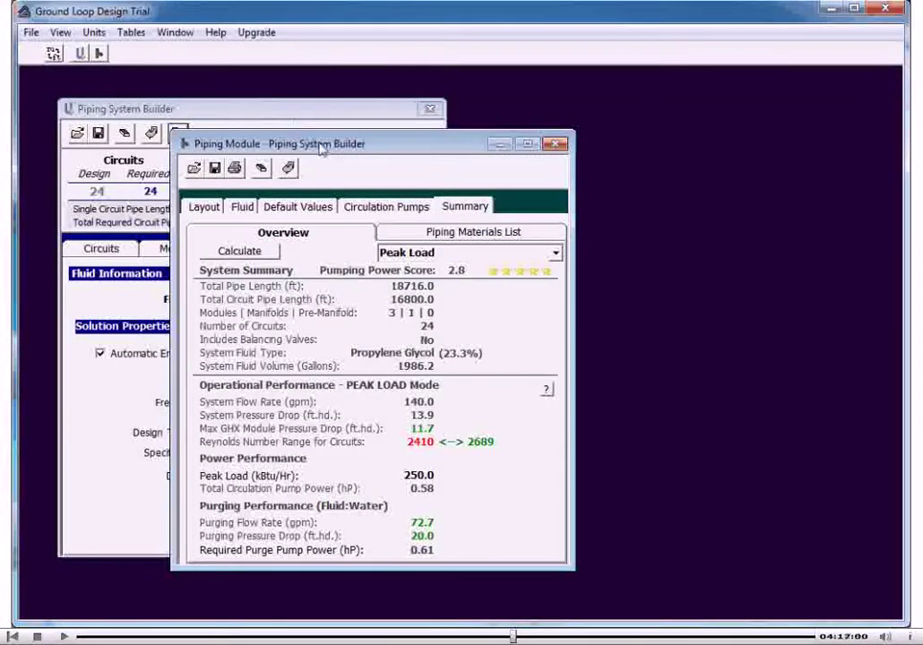
left_click_drag(323, 148, 618, 128)
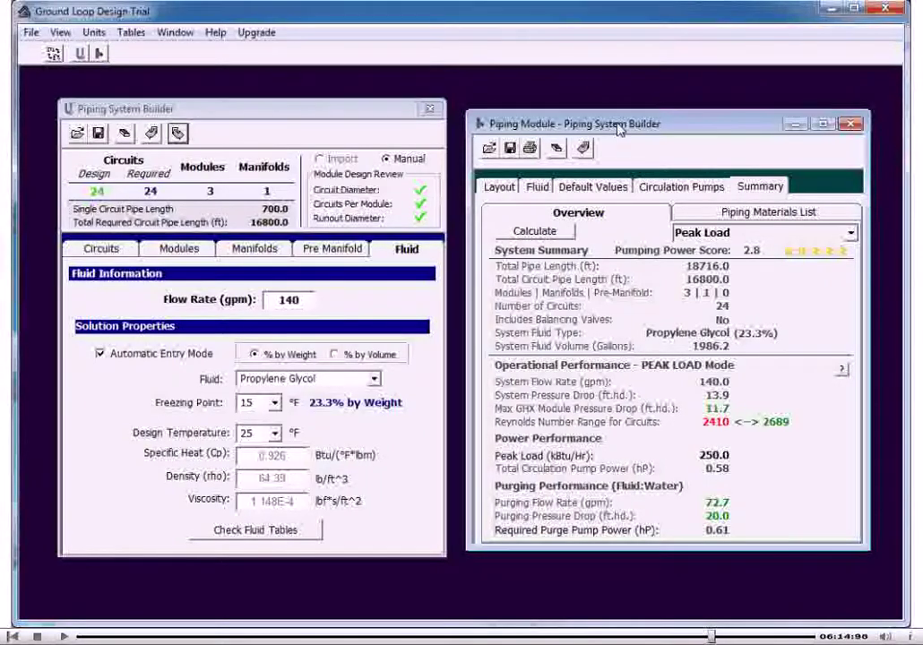
Step: Delete all contents of the Piping Module and set the builder's fluid flow rate to 160 gpm
left_click(555, 148)
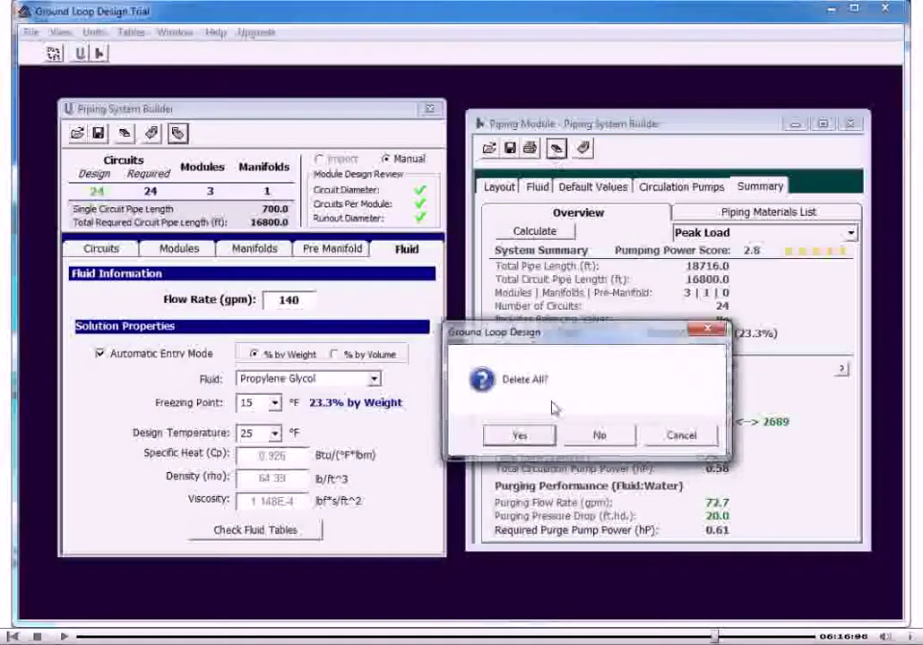
left_click(520, 434)
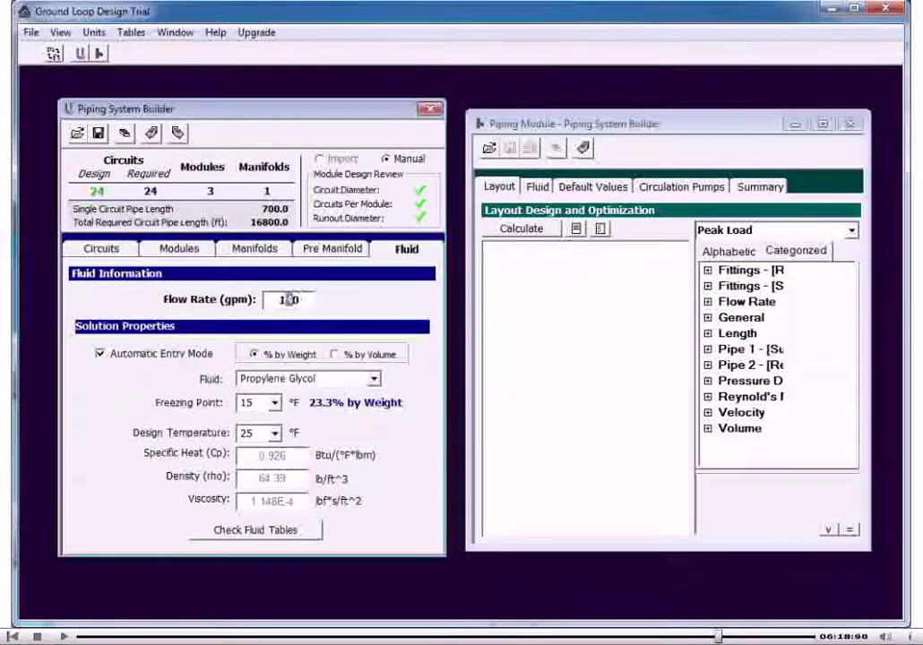
type("6")
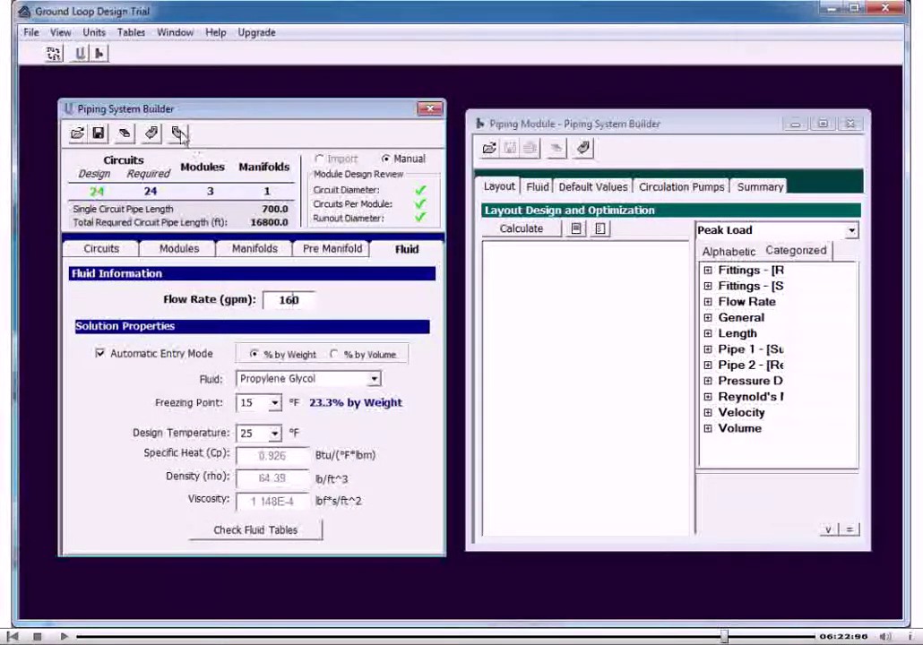
Step: Regenerate the Piping Module from the updated builder design and show its list of required piping materials
left_click(179, 132)
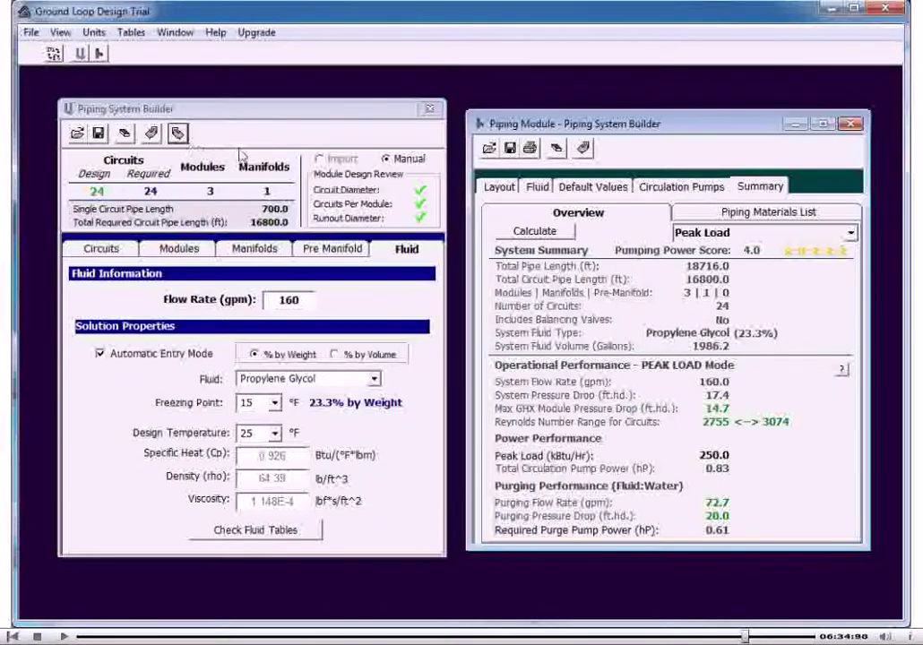
left_click(740, 217)
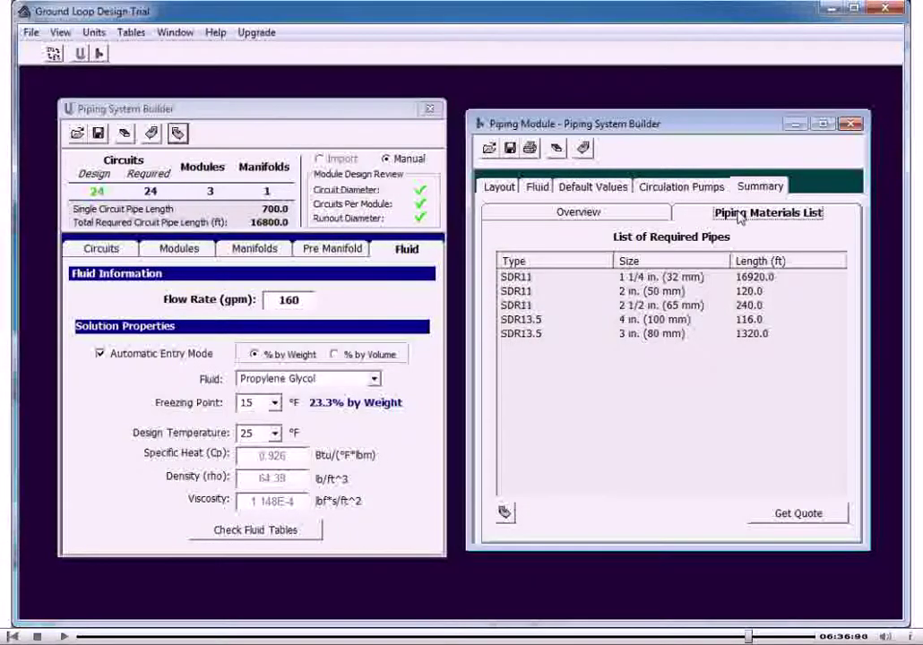